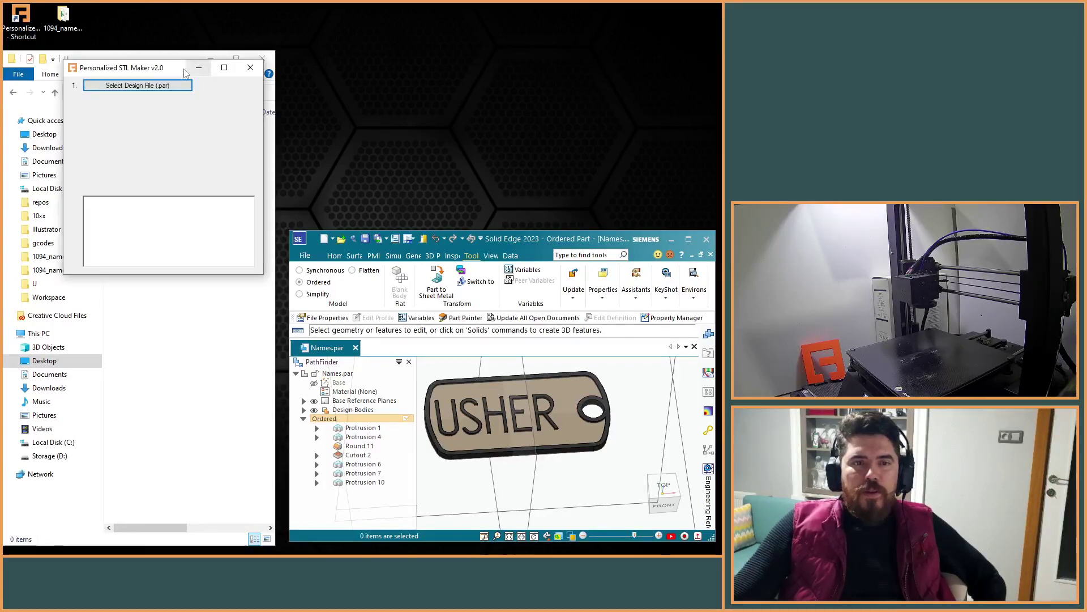
- Load the Solid Edge part file from the desktop's 1094_names_necklace folder as the design file in Personalized STL Maker
left_click_drag(170, 70, 453, 26)
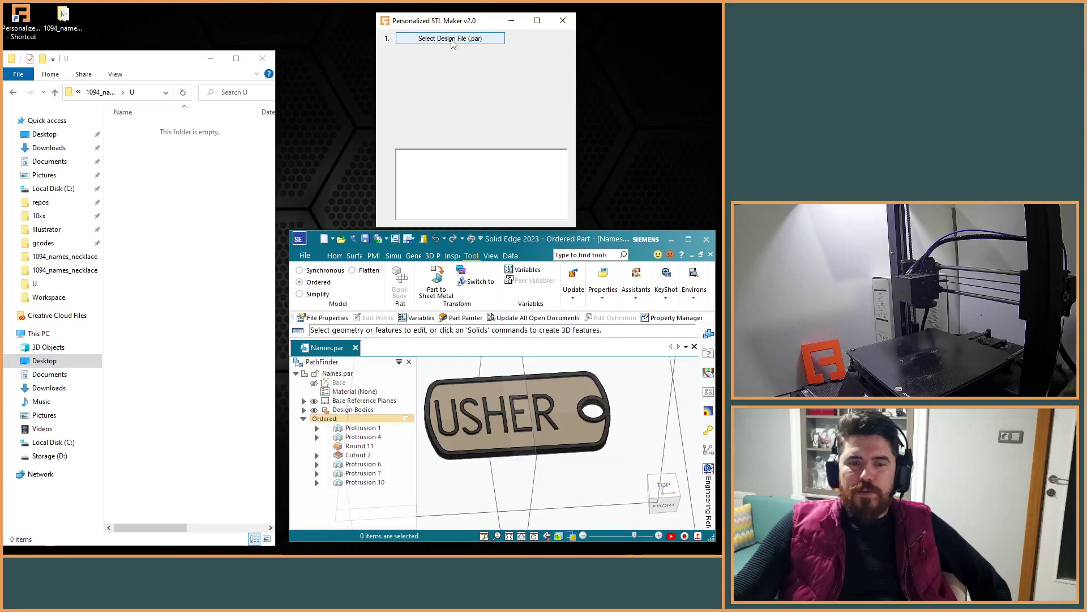
left_click(451, 39)
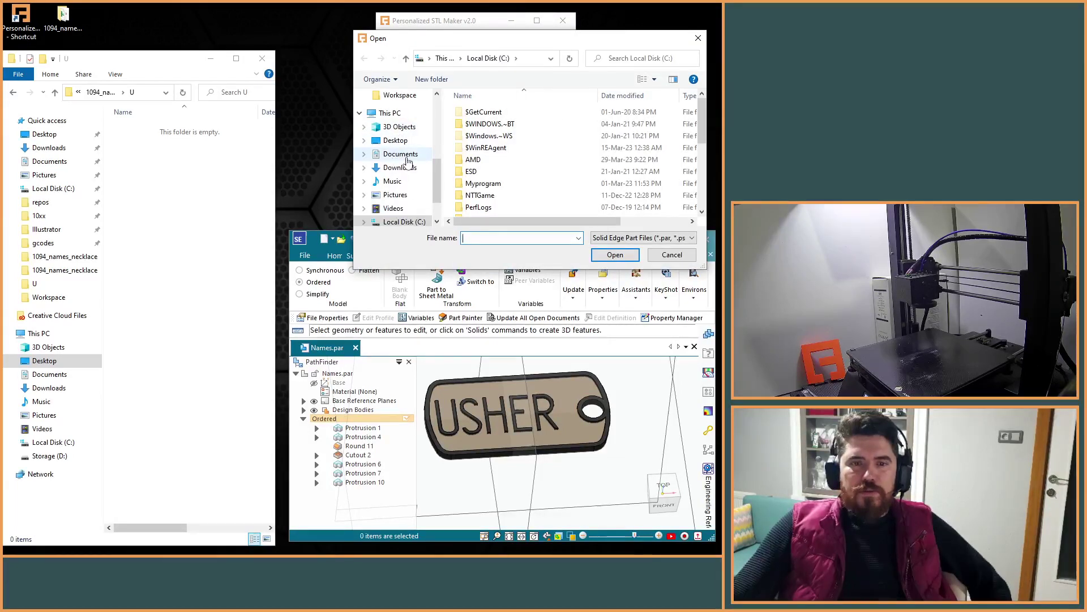
left_click(396, 140)
double_click(476, 122)
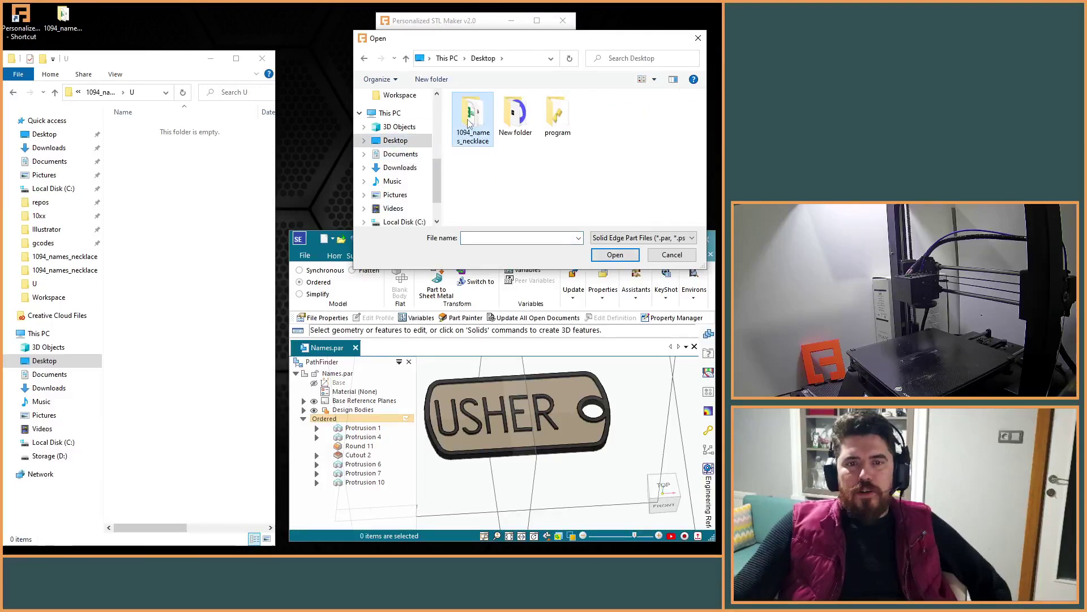
double_click(482, 124)
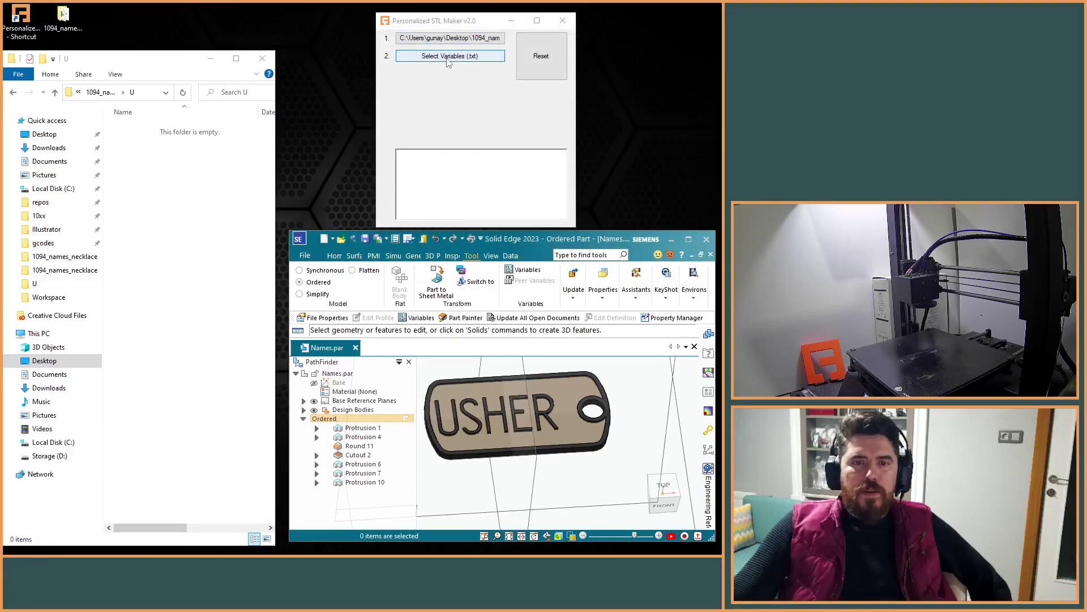
- Load the variables text file from the desktop's 1094_names_necklace folder
left_click(448, 60)
left_click(395, 140)
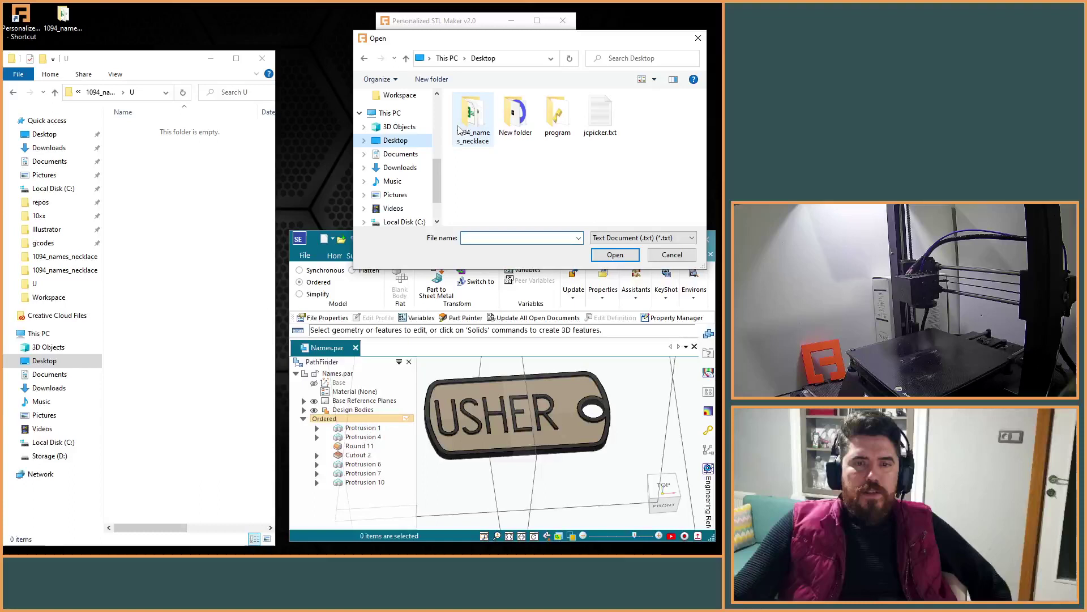
double_click(476, 117)
double_click(478, 124)
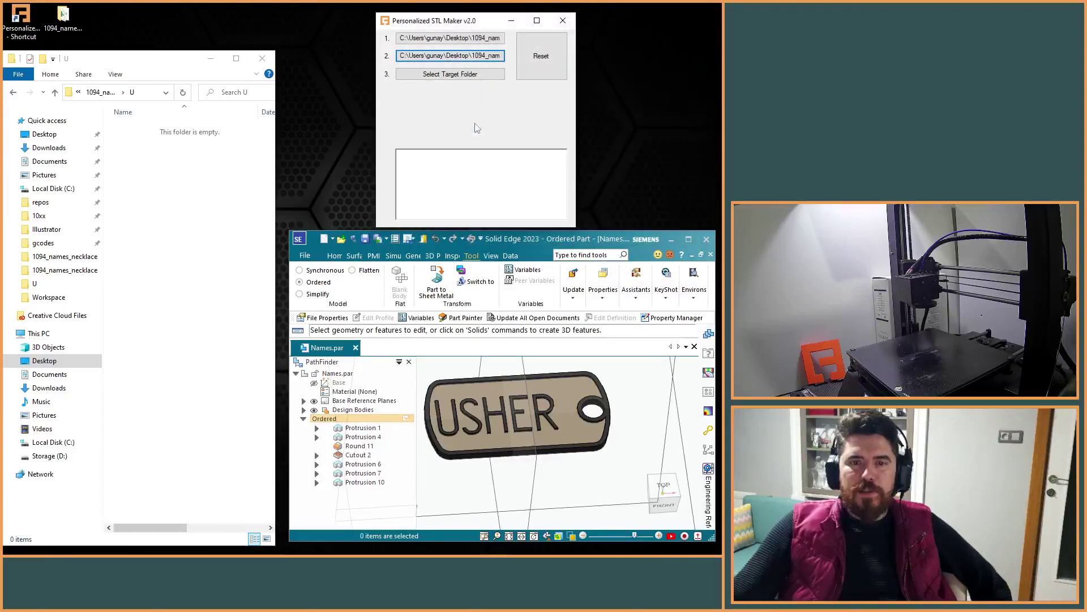
- Set the target folder to the U subfolder of 1094_names_necklace
left_click(460, 80)
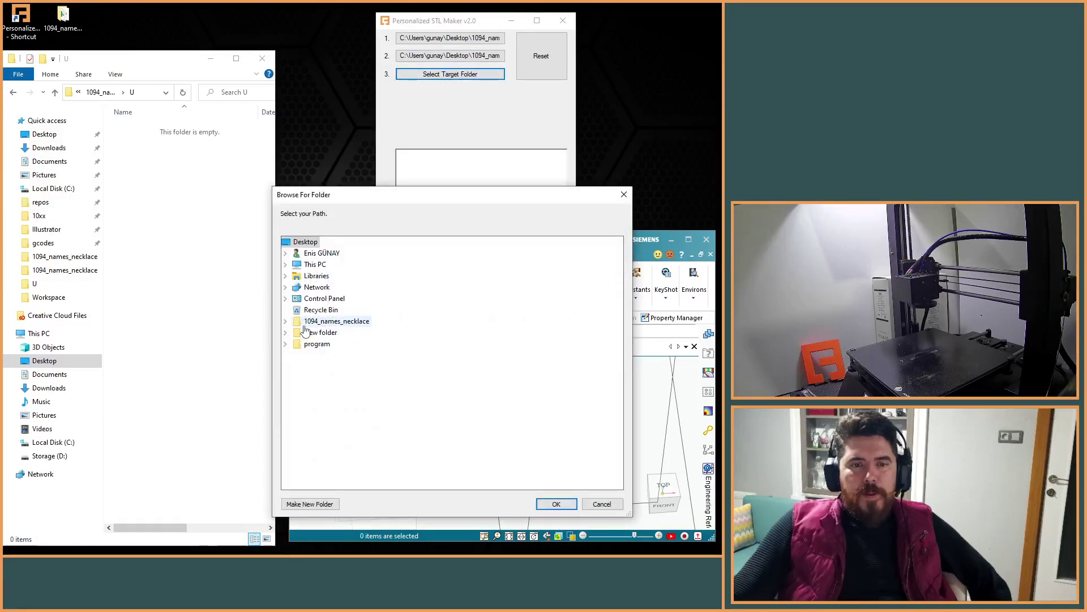
left_click(286, 321)
left_click(313, 333)
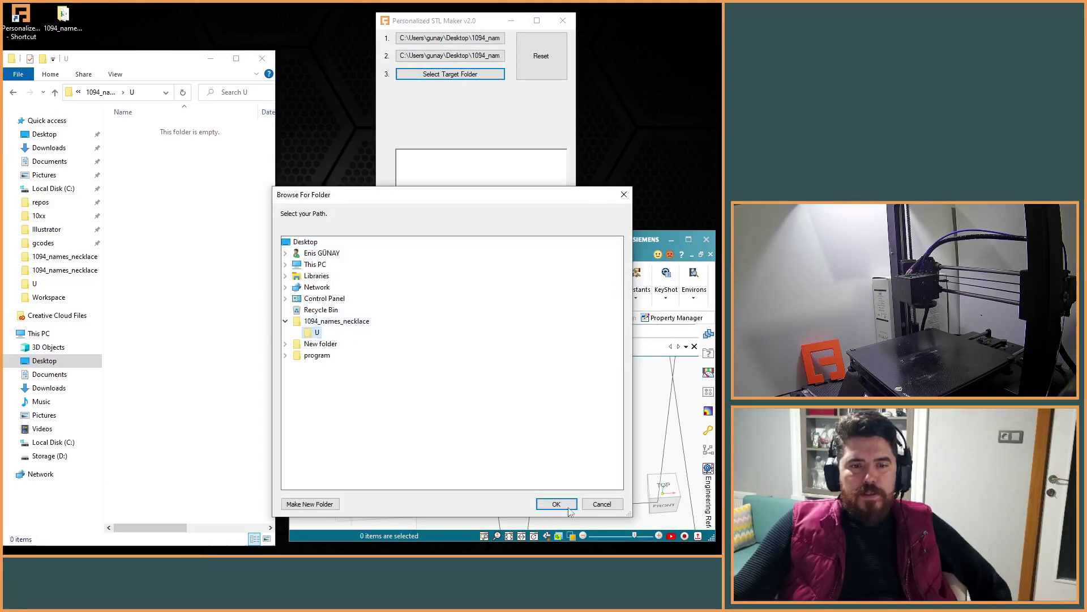
left_click(557, 504)
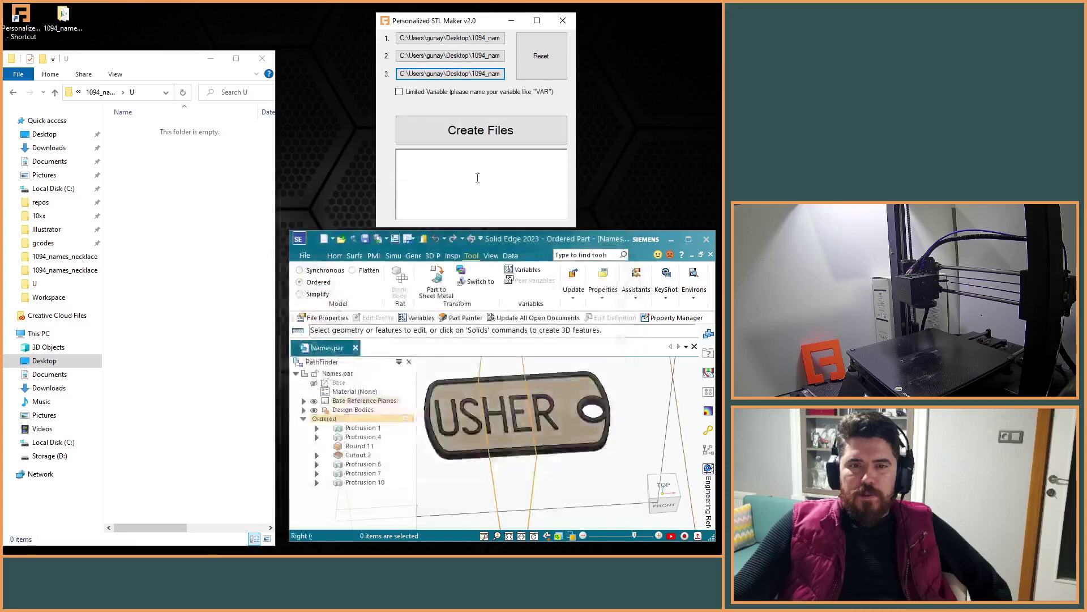
- Enable the limited variable with the rule VAR < 49 mm and create the personalized STL files
left_click(420, 93)
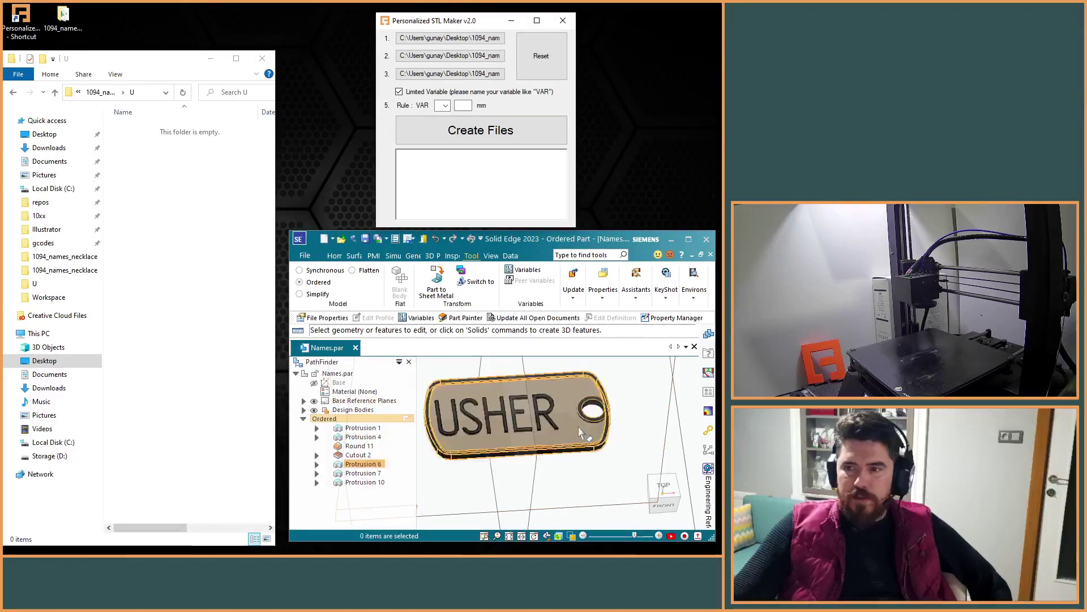
left_click(445, 106)
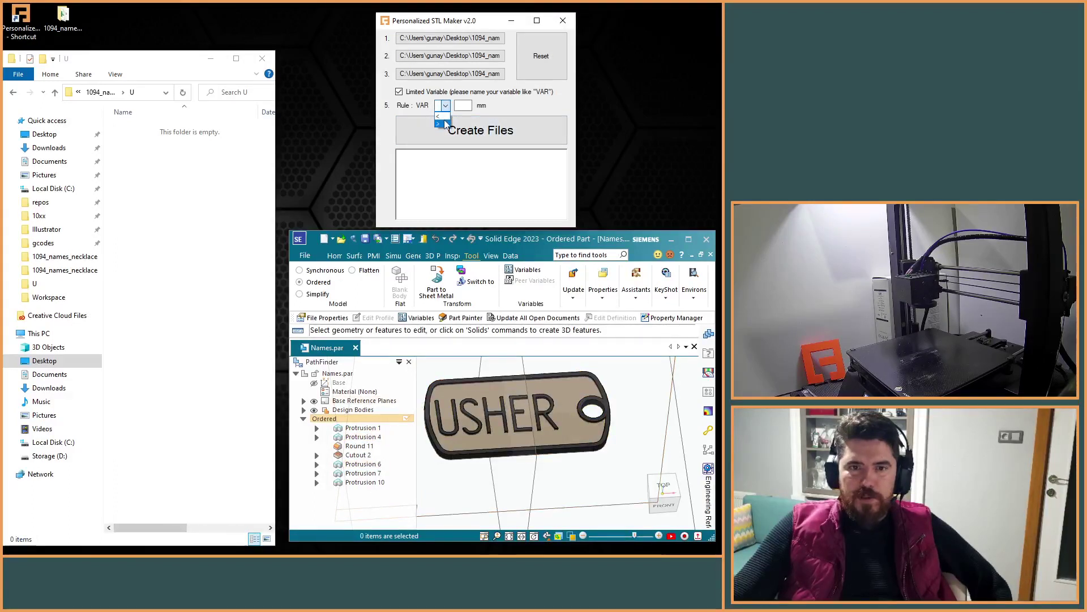
left_click(438, 116)
left_click(466, 106)
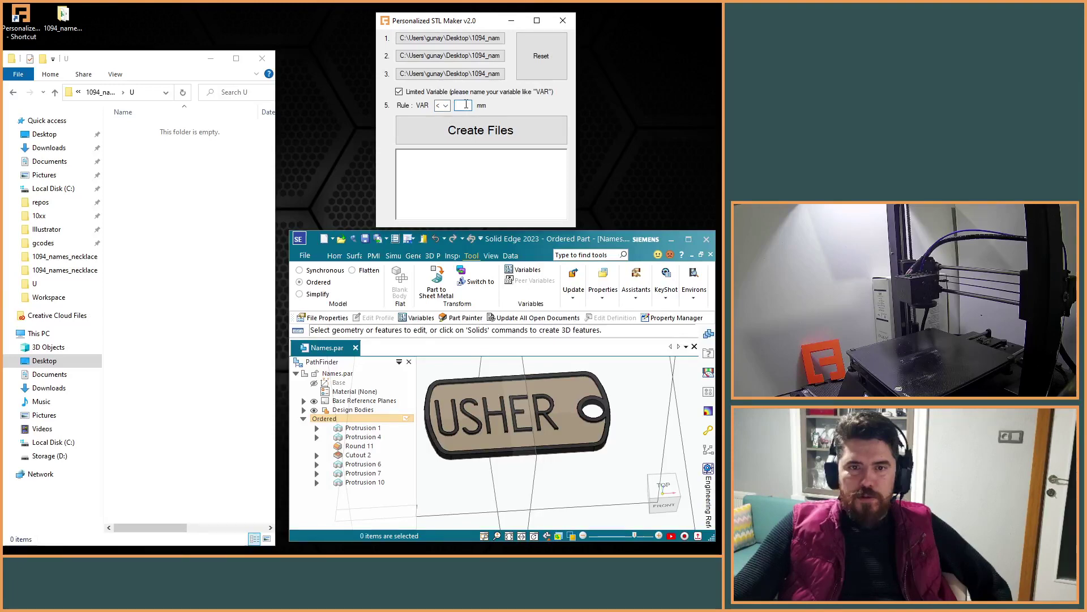
type("49")
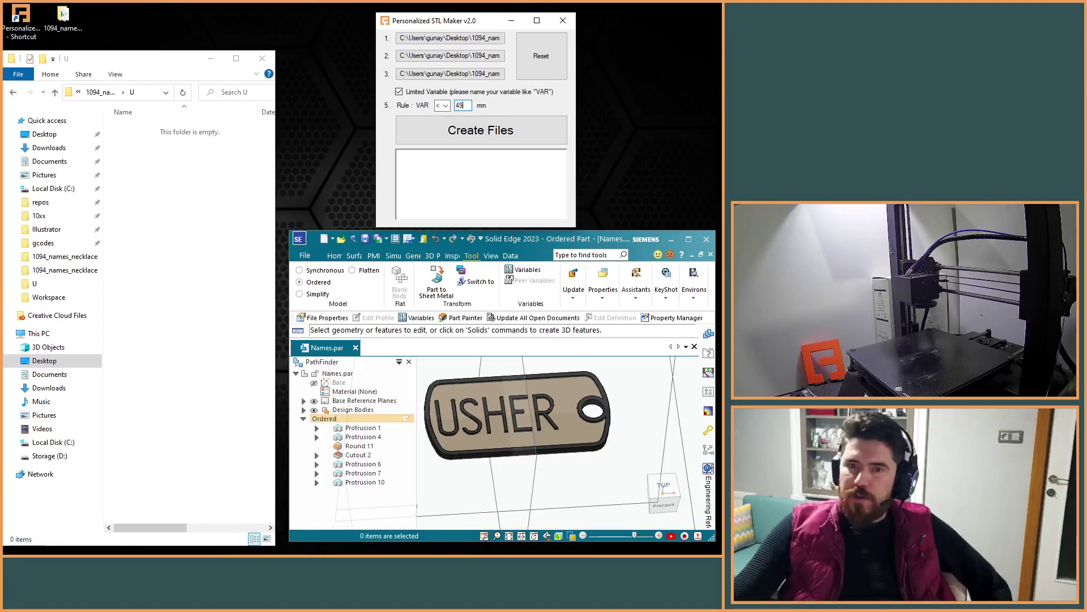
left_click(493, 132)
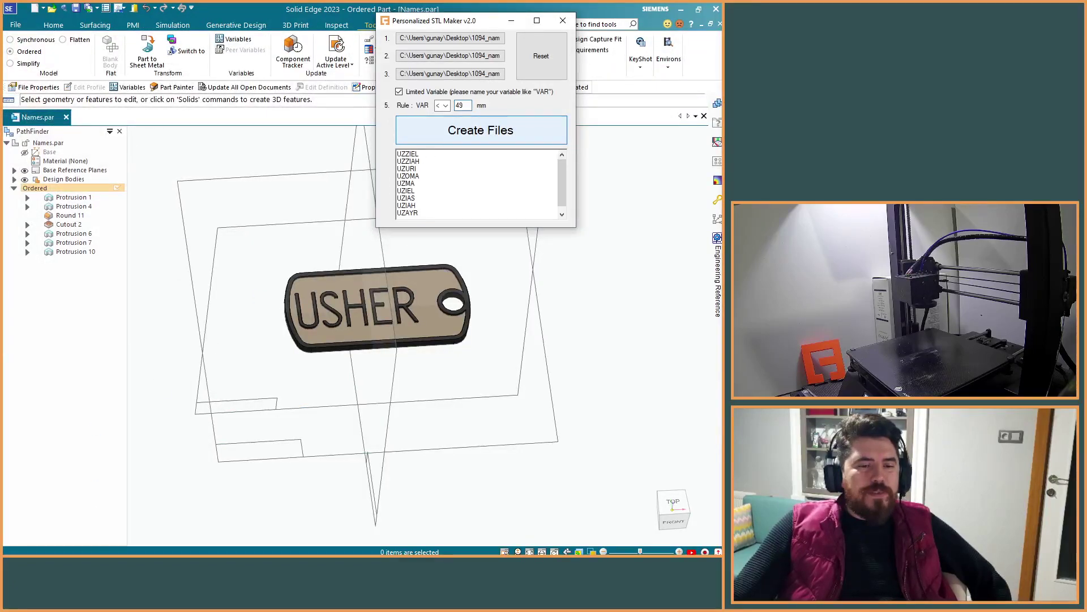
- Switch to the U folder in File Explorer and look through the STL files being generated
key("alt+Tab")
left_click(190, 260)
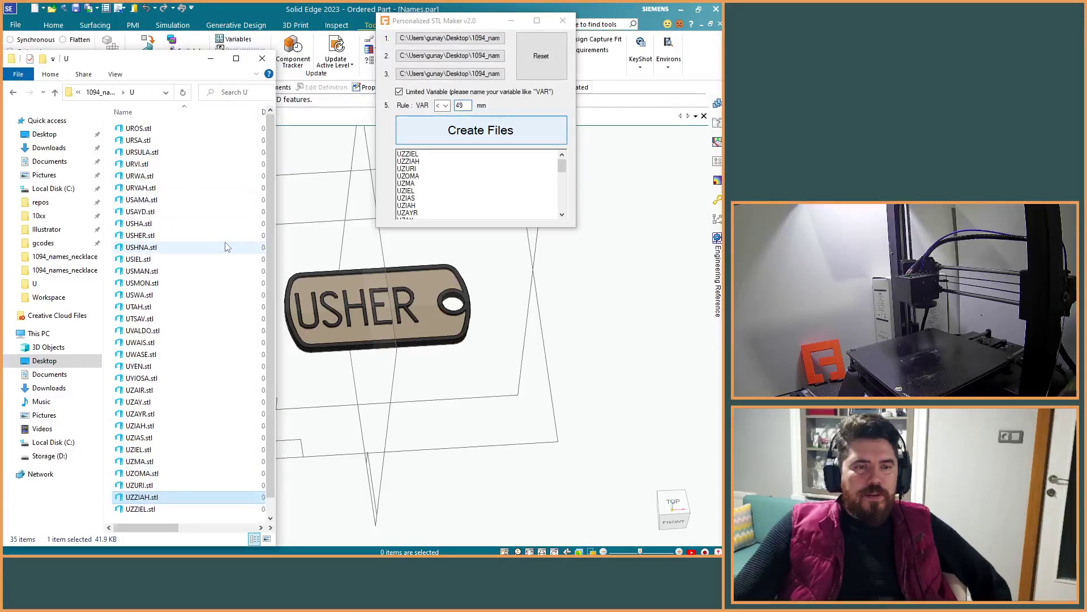
scroll(218, 218, "down", 2)
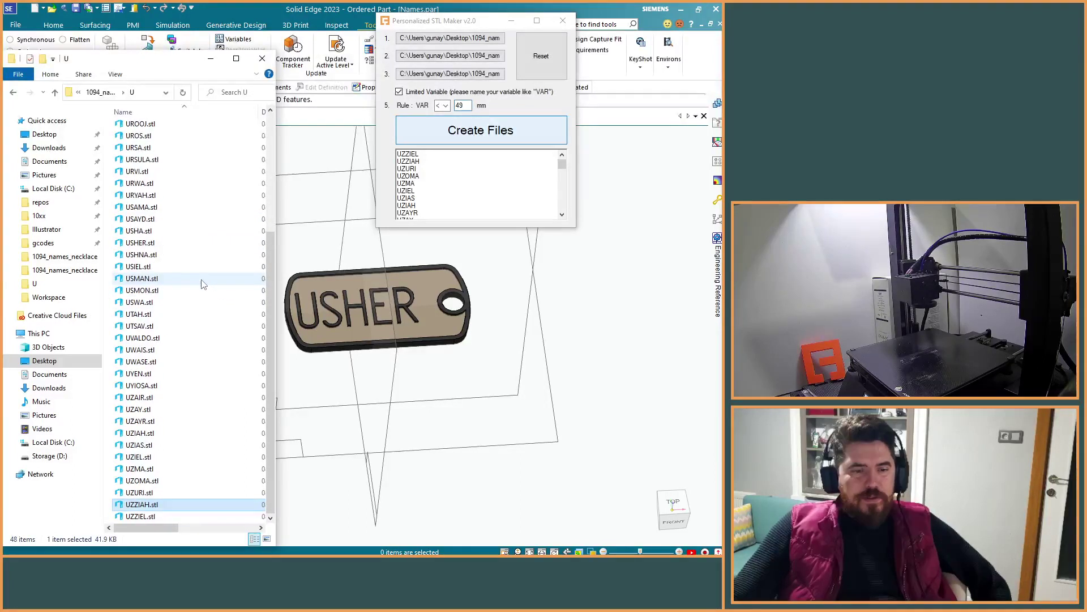
scroll(190, 306, "up", 2)
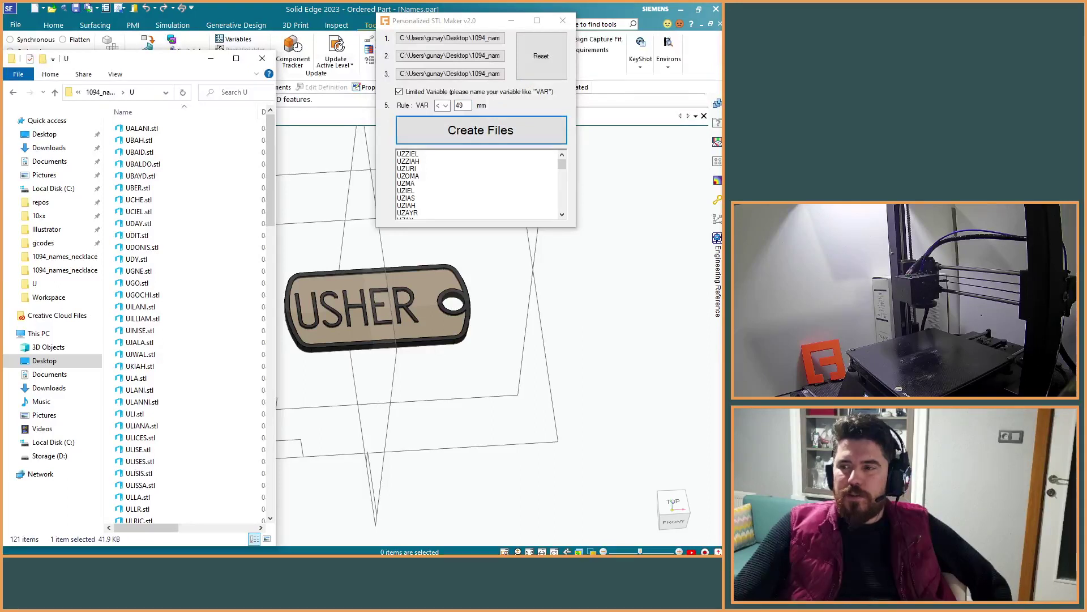
- Move the completion message clear of the file list and dismiss it
left_click_drag(475, 209, 333, 158)
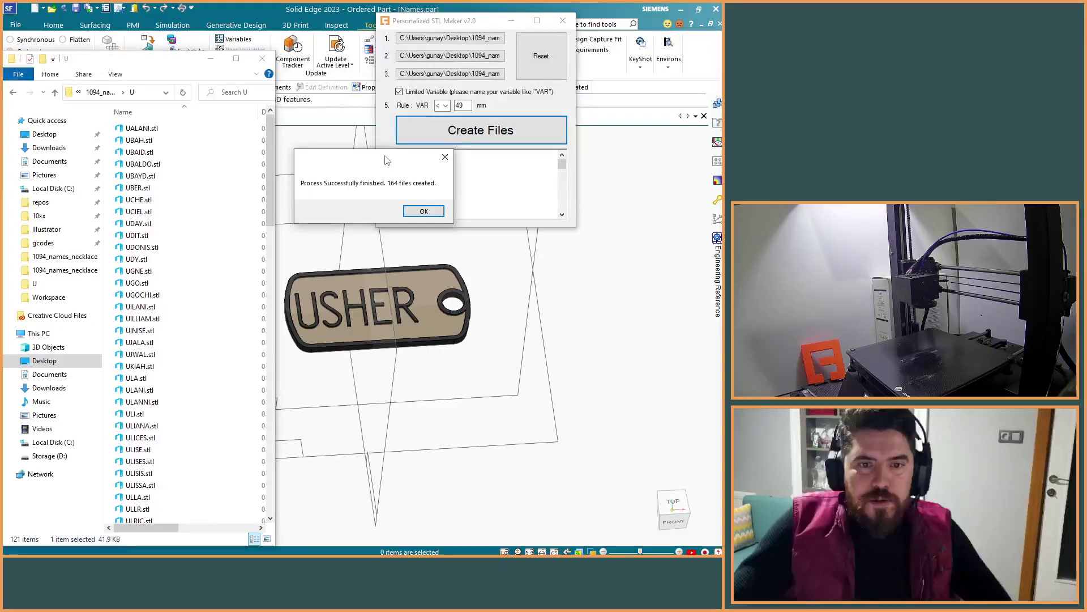
left_click_drag(389, 159, 403, 145)
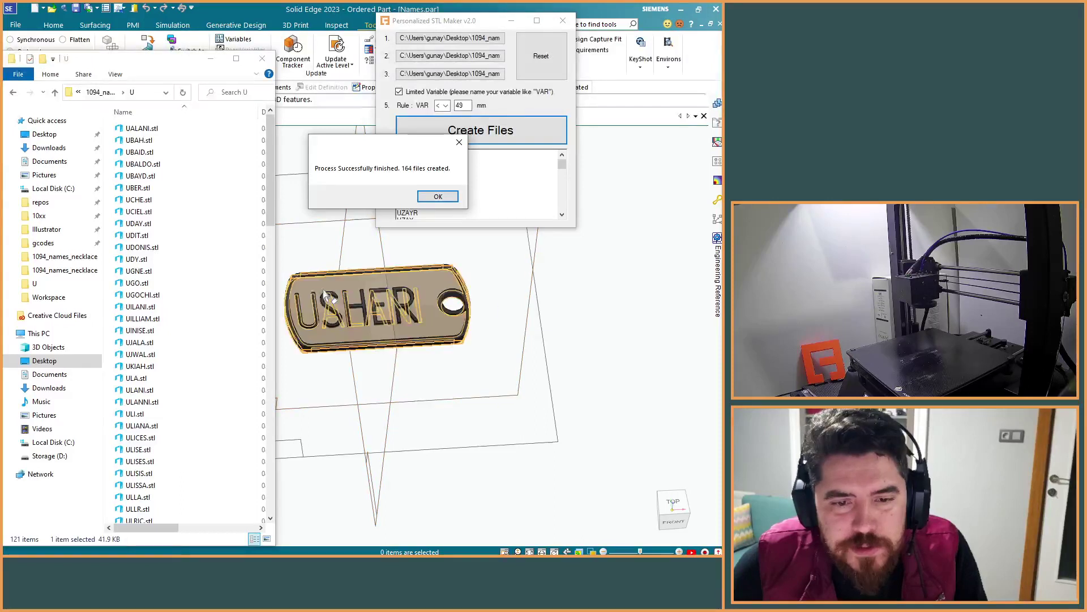
left_click(436, 196)
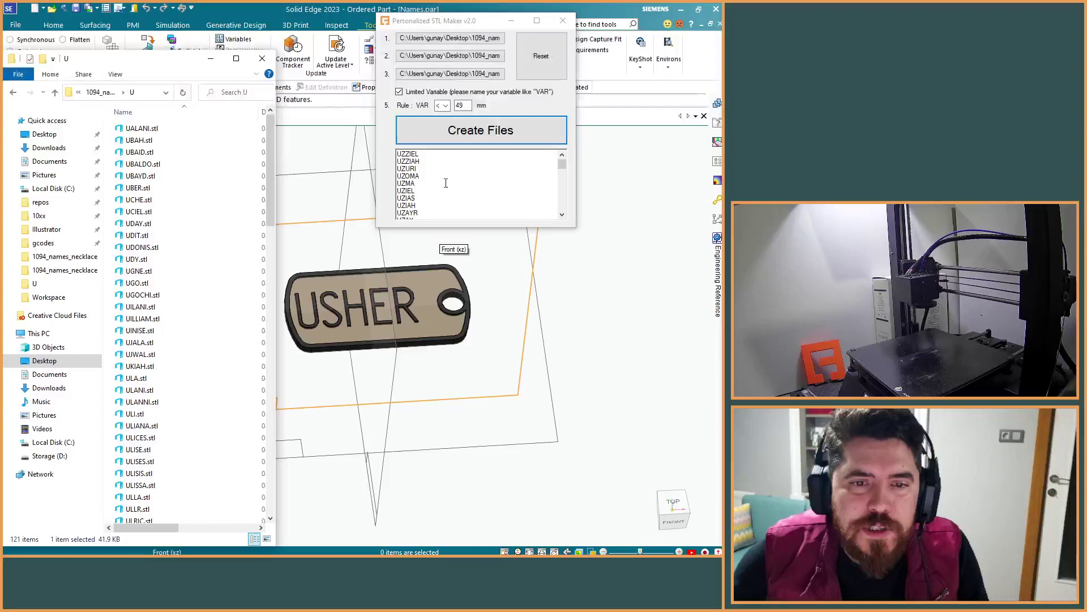
- Preview UDONIS.stl, ULIANA.stl and UMAR.stl from the U folder in 3D Builder, closing each one after checking the name tag
double_click(141, 247)
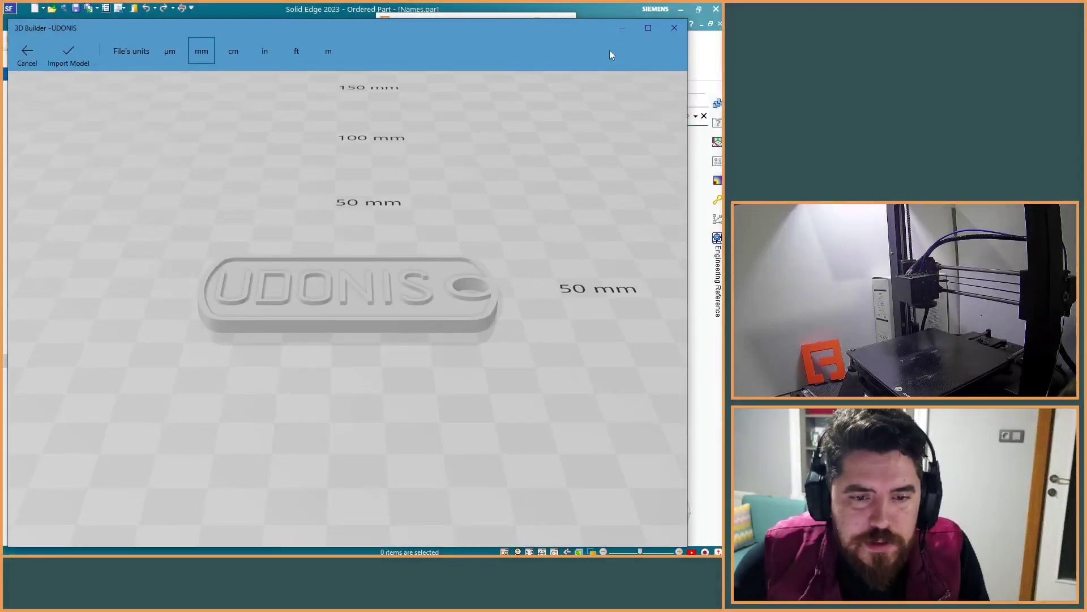
left_click(674, 29)
scroll(159, 238, "down", 5)
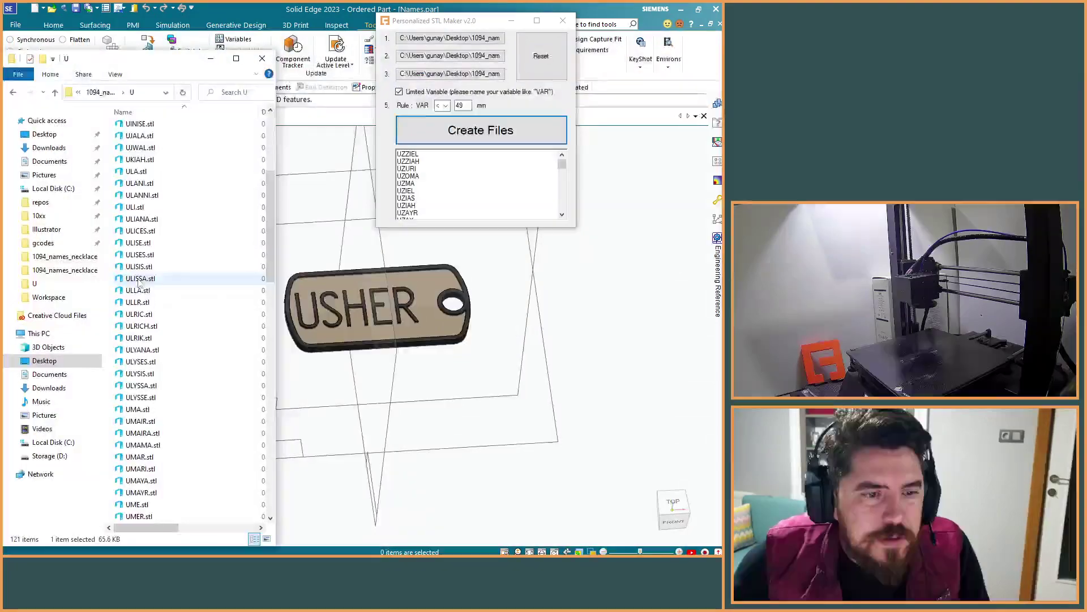
double_click(179, 216)
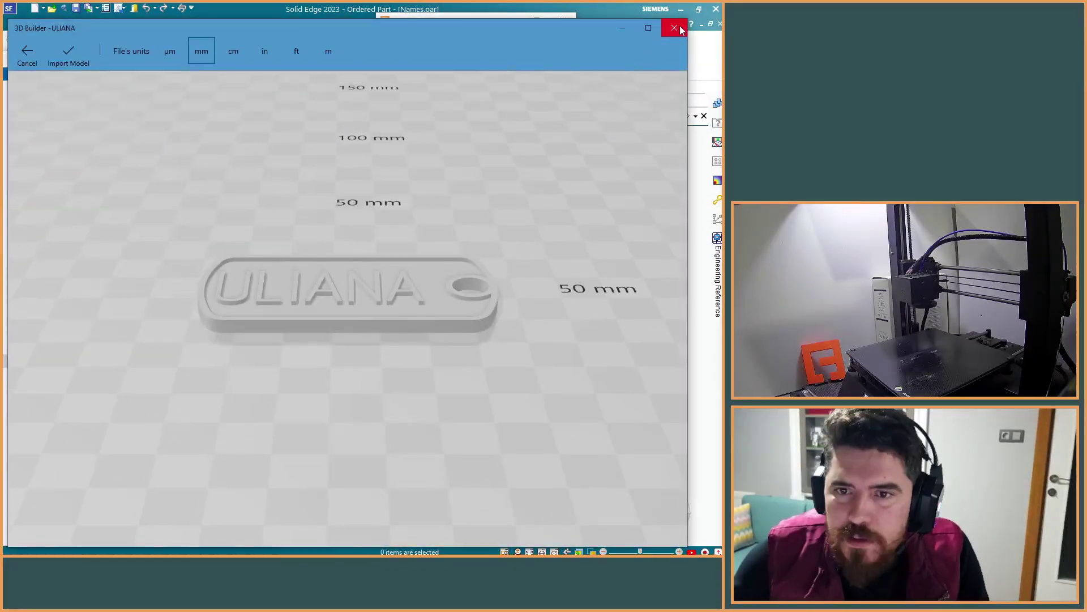
left_click(674, 28)
double_click(179, 313)
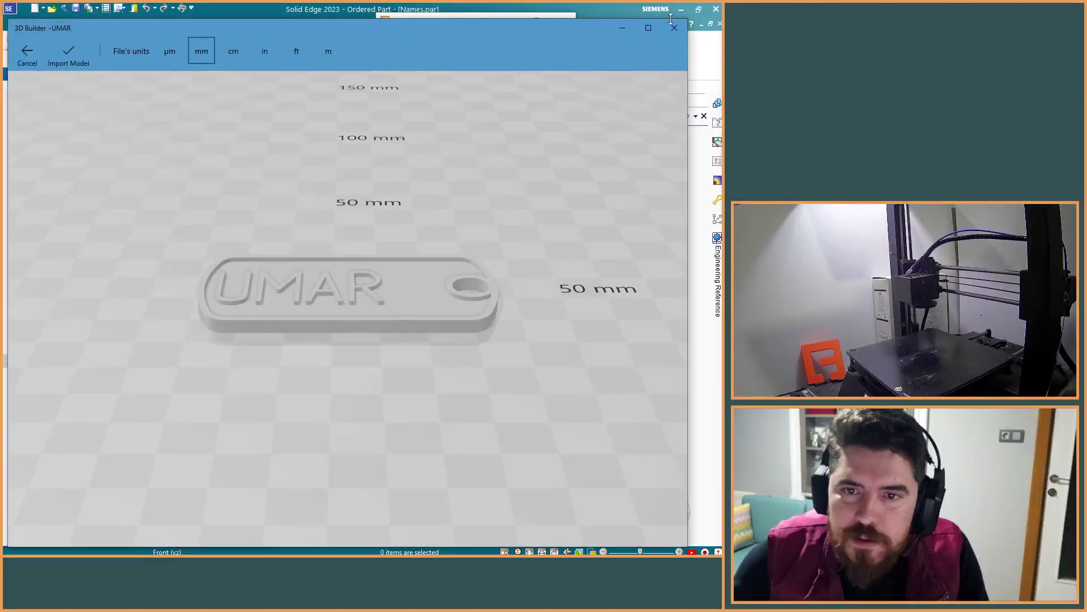
left_click(674, 28)
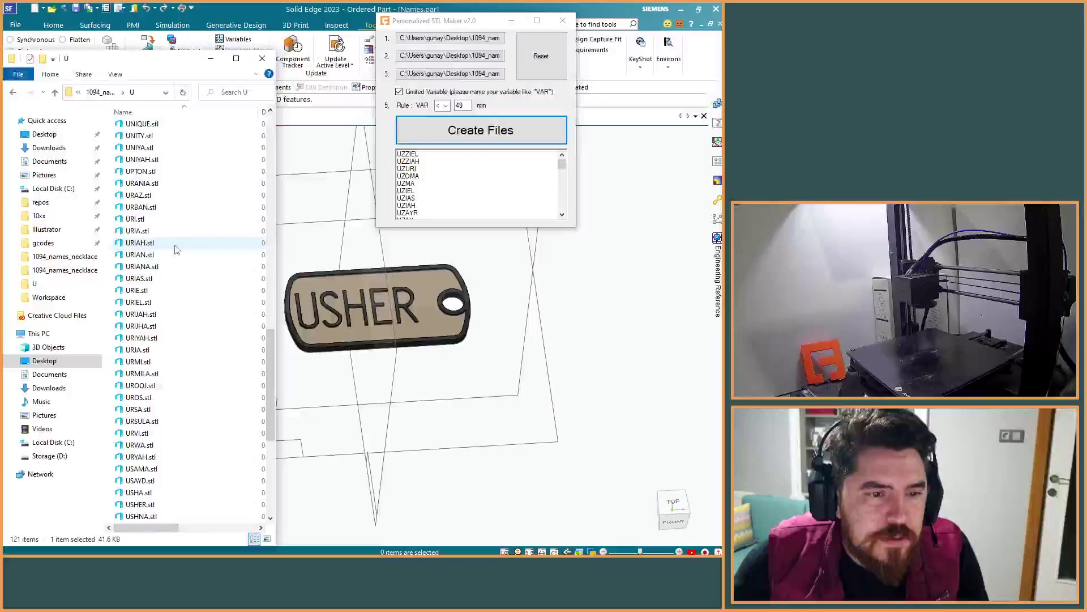
- Open URIA.stl, USHA.stl and UZAIR.stl in 3D Builder one by one to check the name tags, closing each
double_click(176, 230)
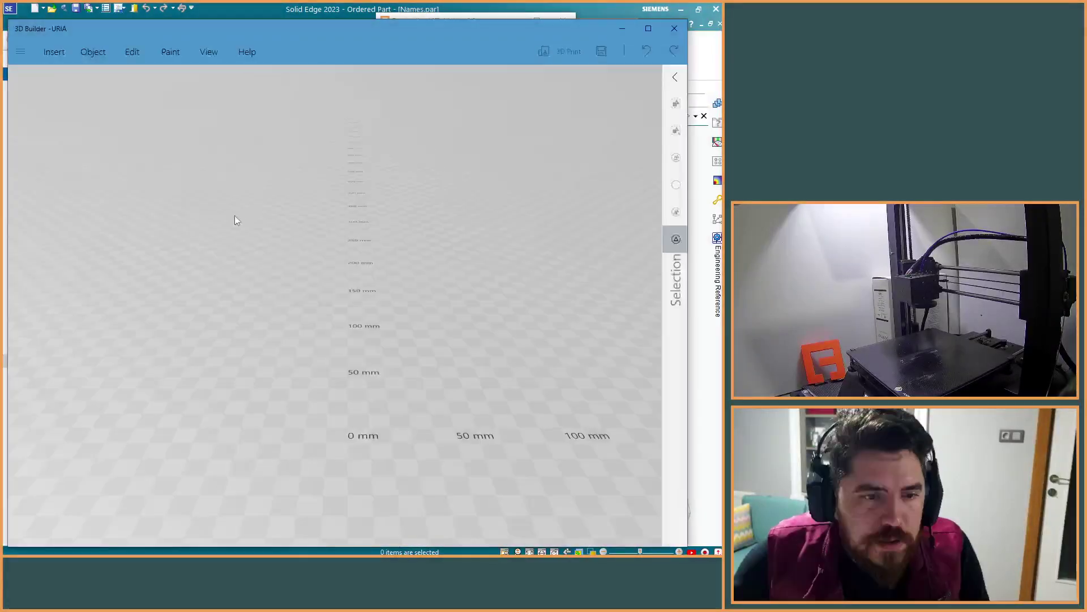
left_click(685, 31)
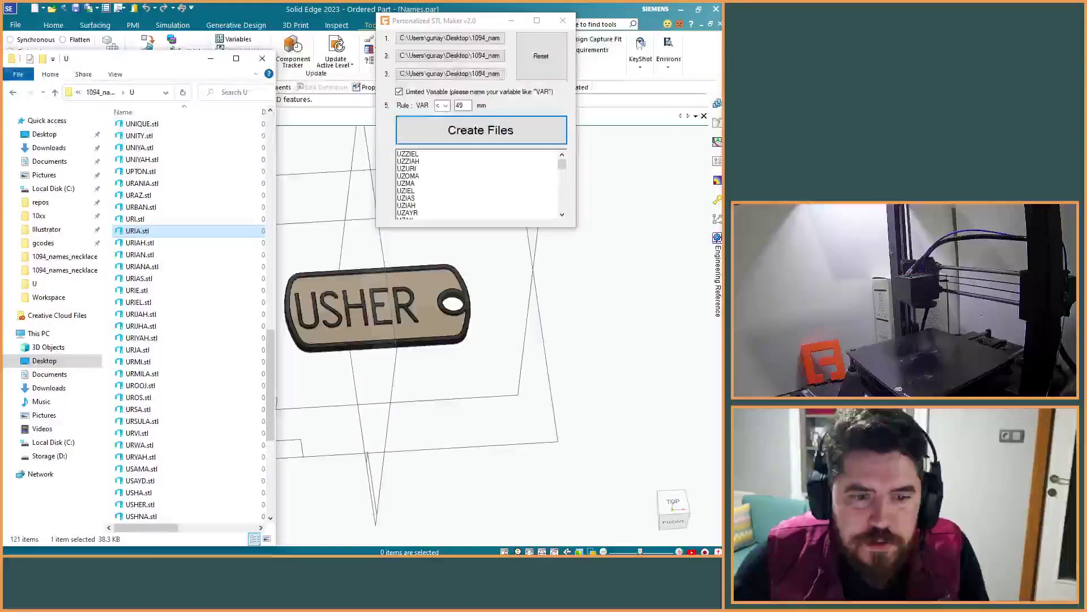
scroll(226, 229, "down", 2)
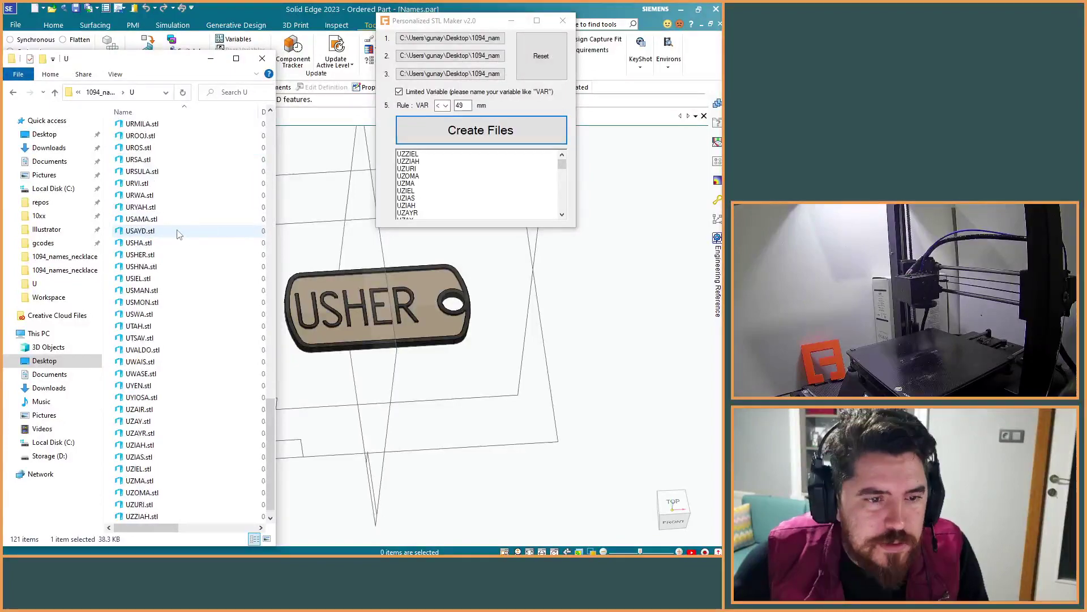
double_click(158, 231)
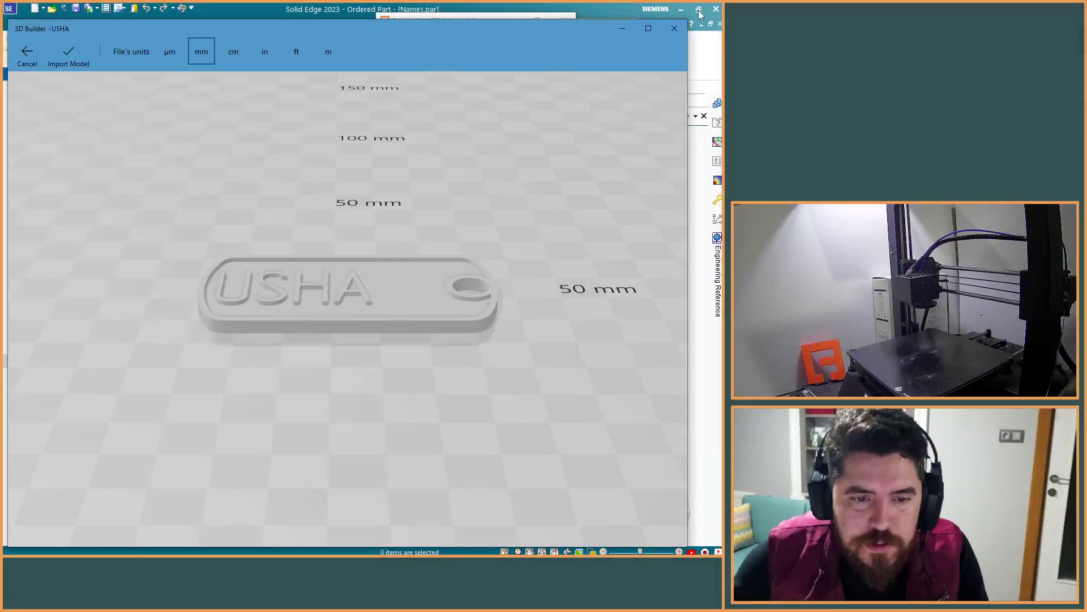
left_click(674, 28)
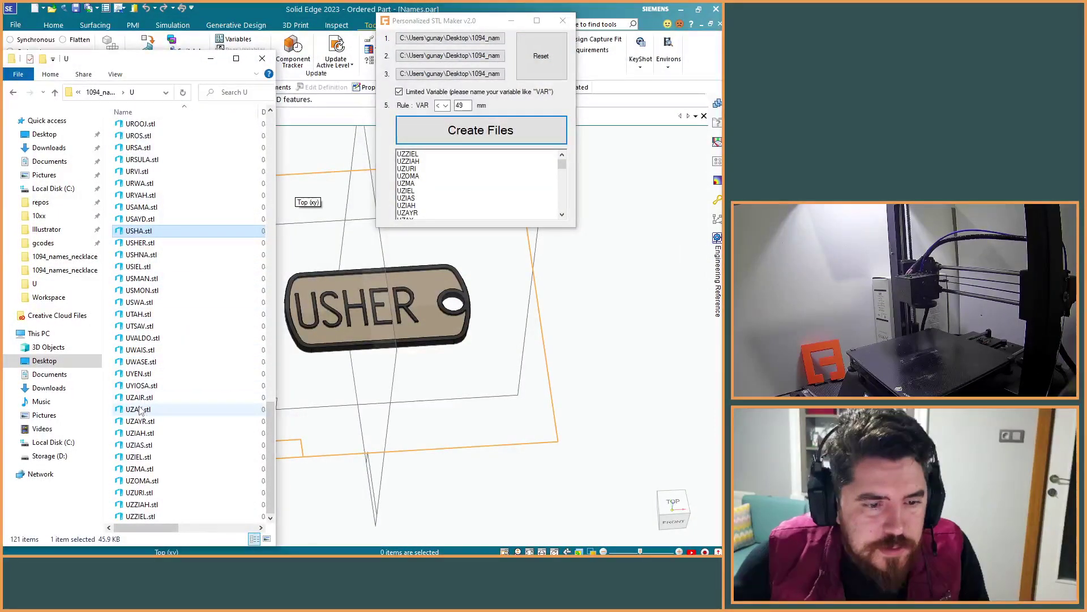
double_click(178, 397)
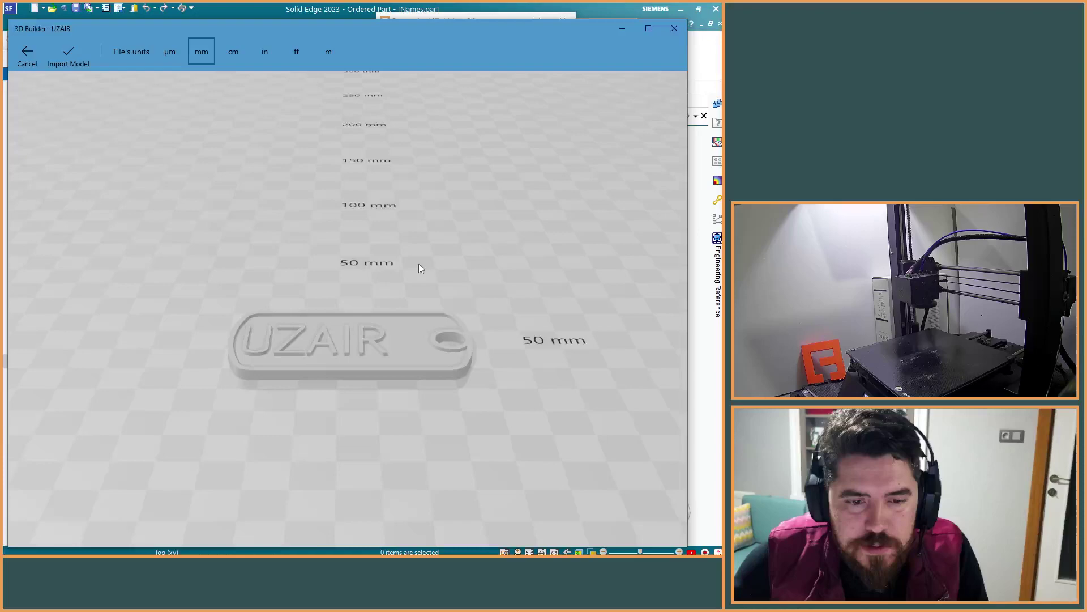
left_click(664, 35)
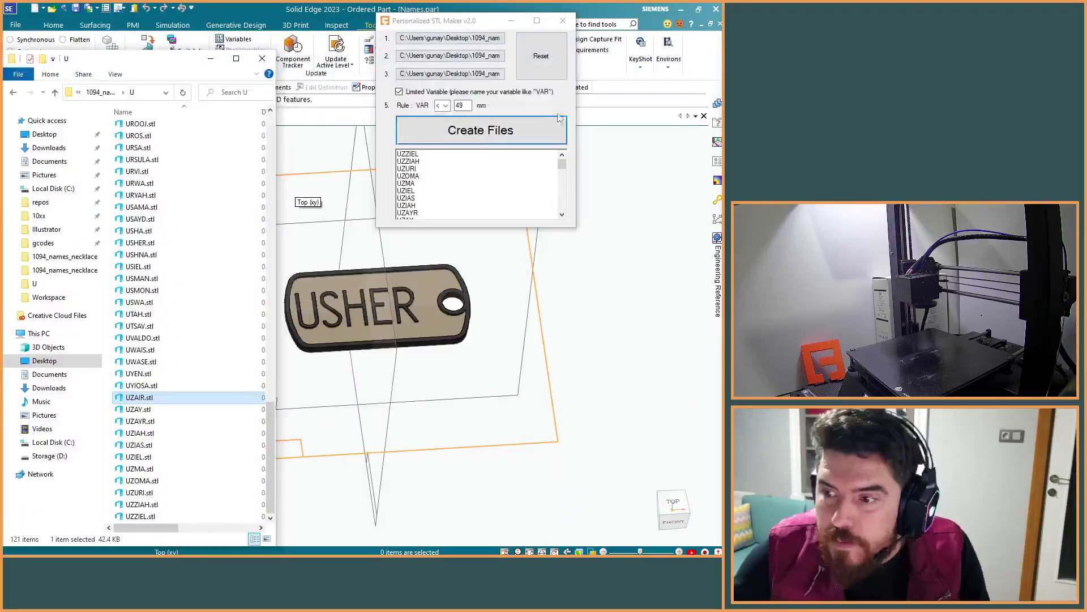